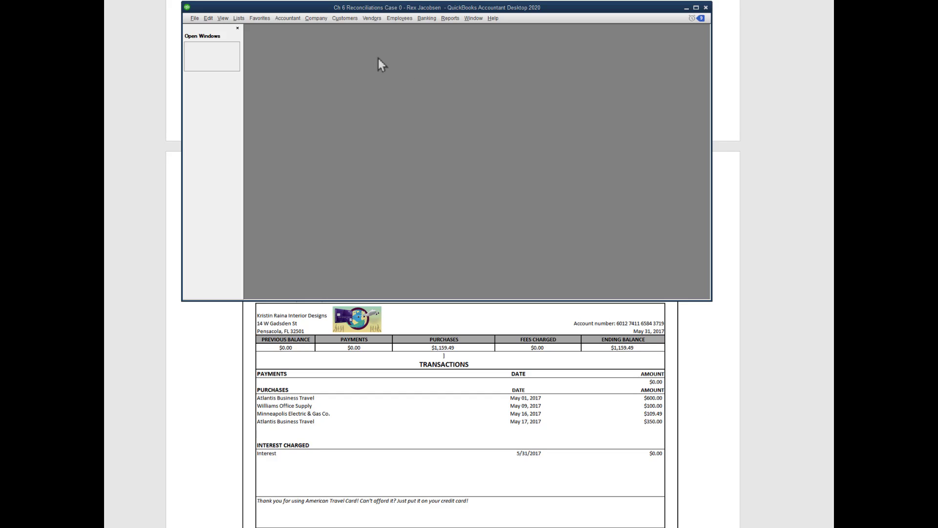
- Show the company's Home page and maximize it within the program window
click(320, 20)
click(343, 31)
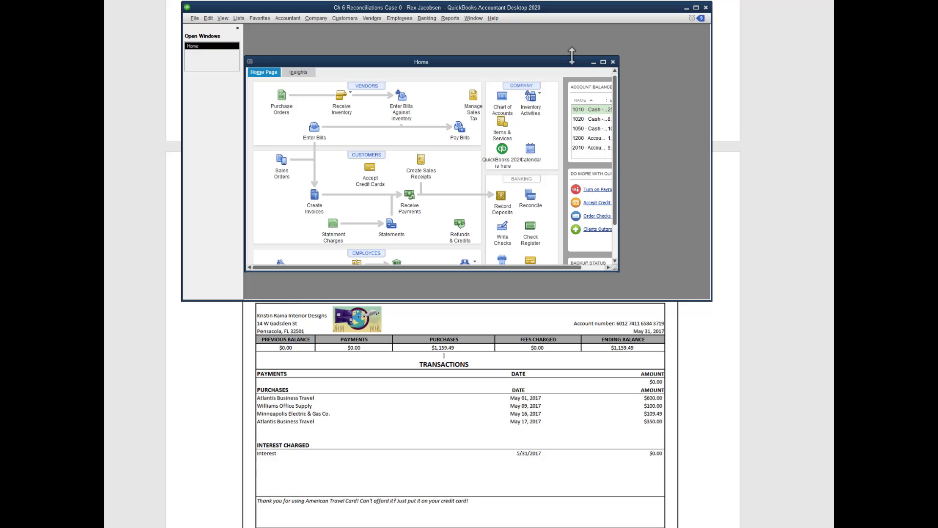
click(603, 62)
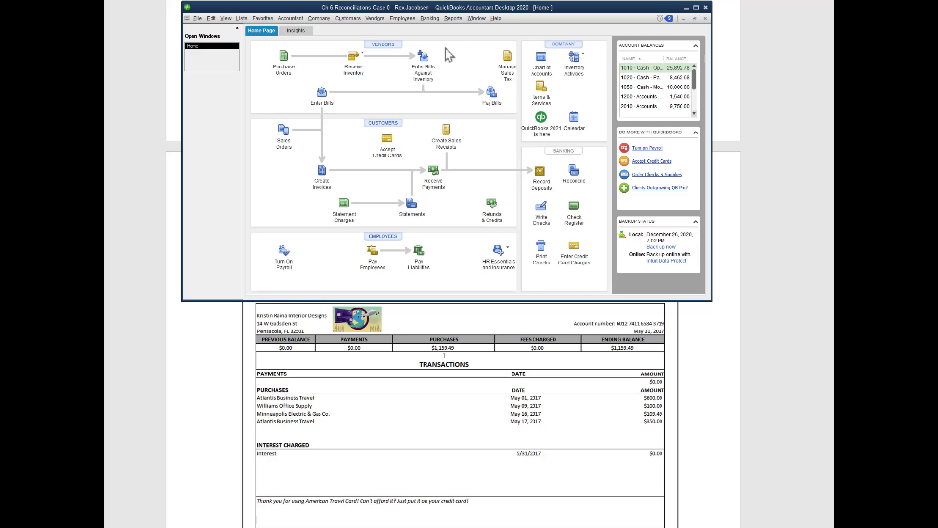
- Begin a reconciliation and select the 2015 · American Travel Card account
click(429, 19)
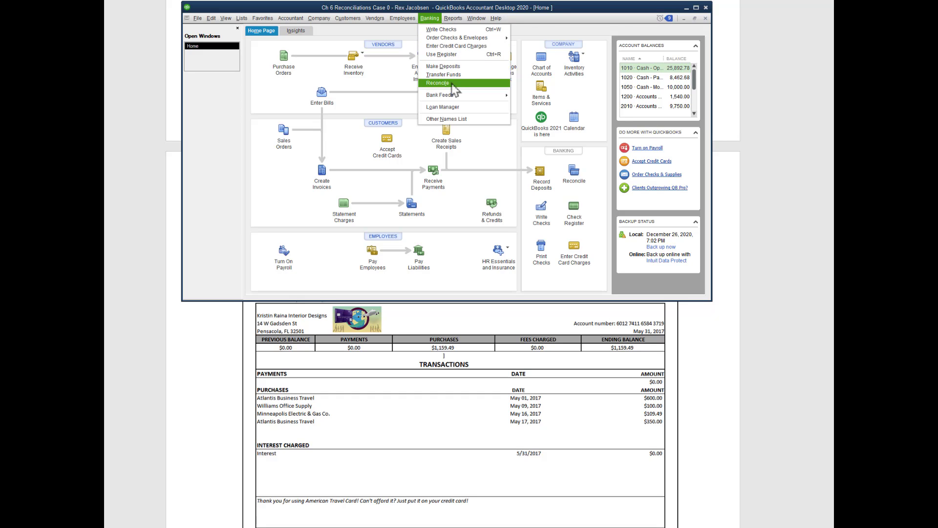
click(543, 10)
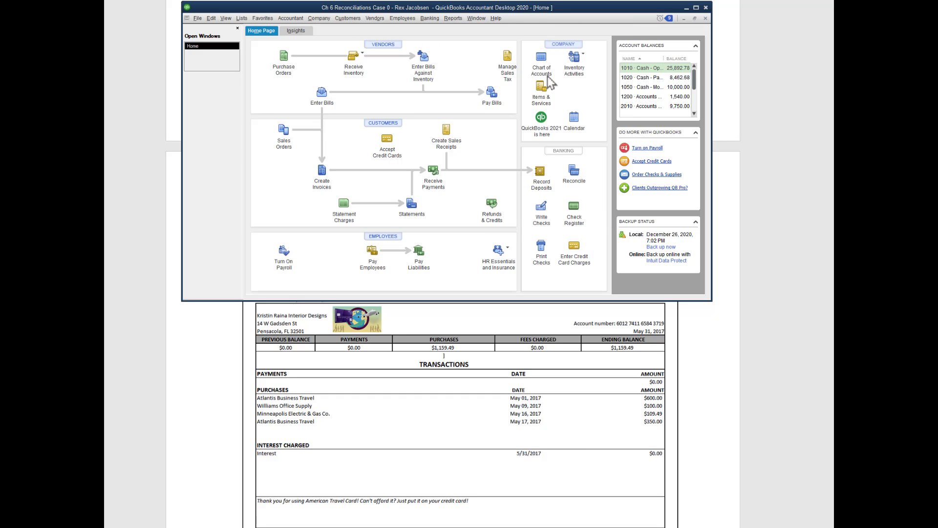
click(577, 172)
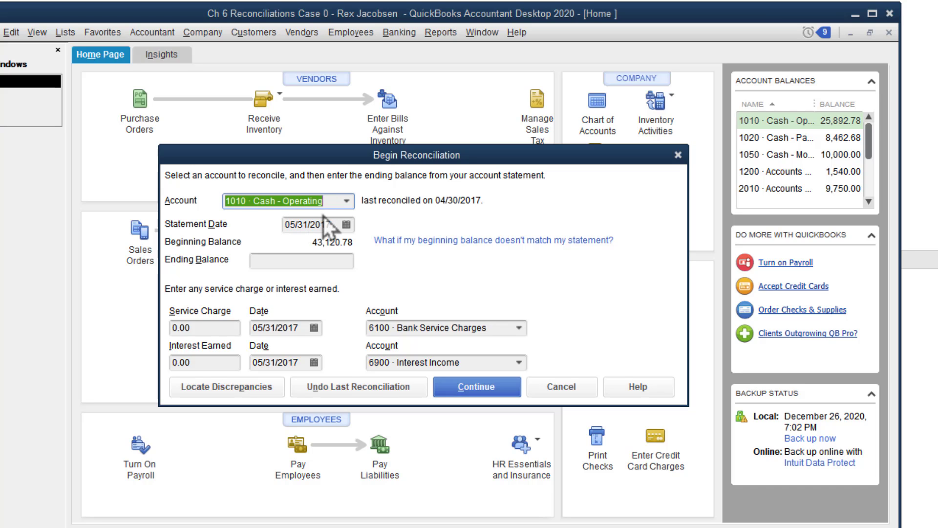
click(347, 202)
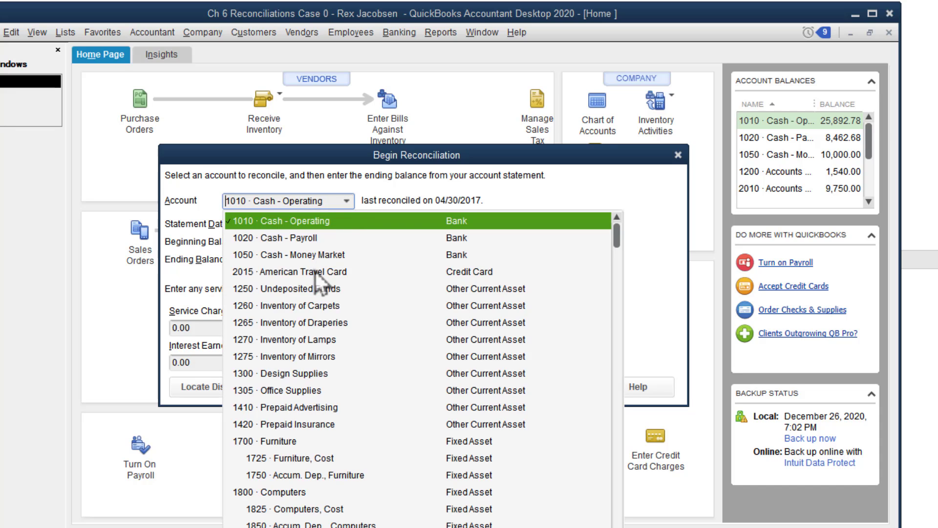
click(471, 274)
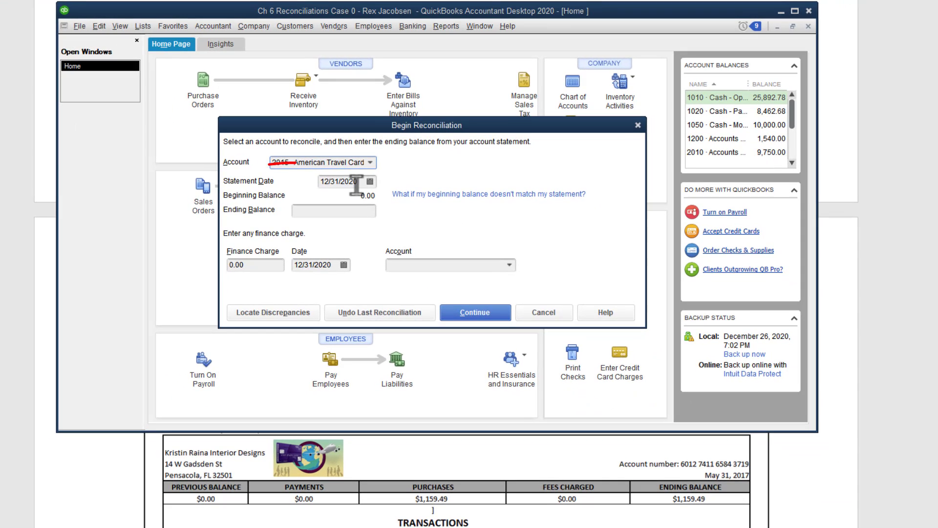
- Set the statement date to 05/31/2017 and the ending balance to 1,159.49, and continue to the transaction list
drag(349, 197, 276, 197)
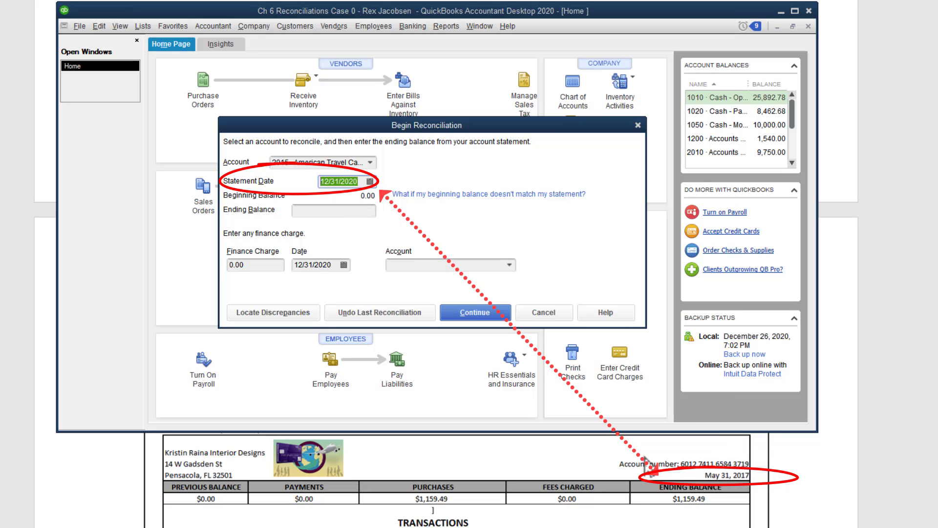
text(05)
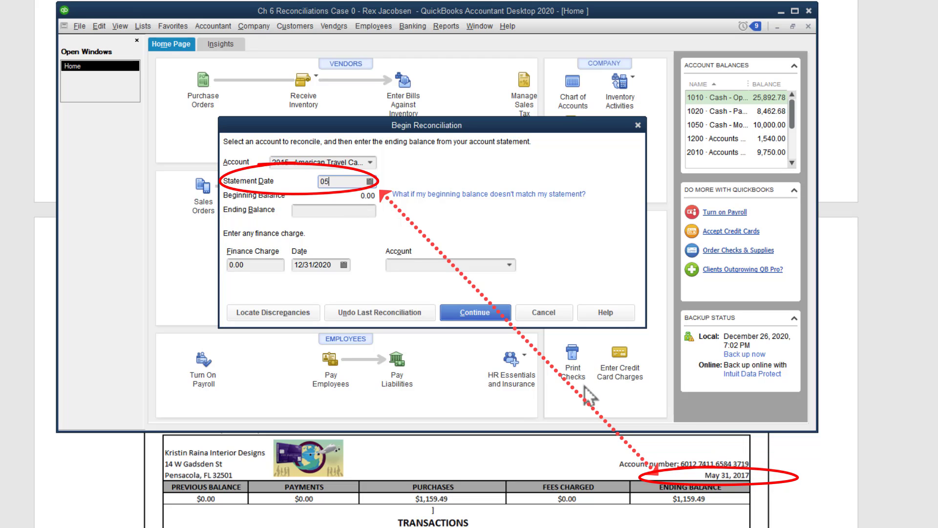
text(312017)
key(Tab)
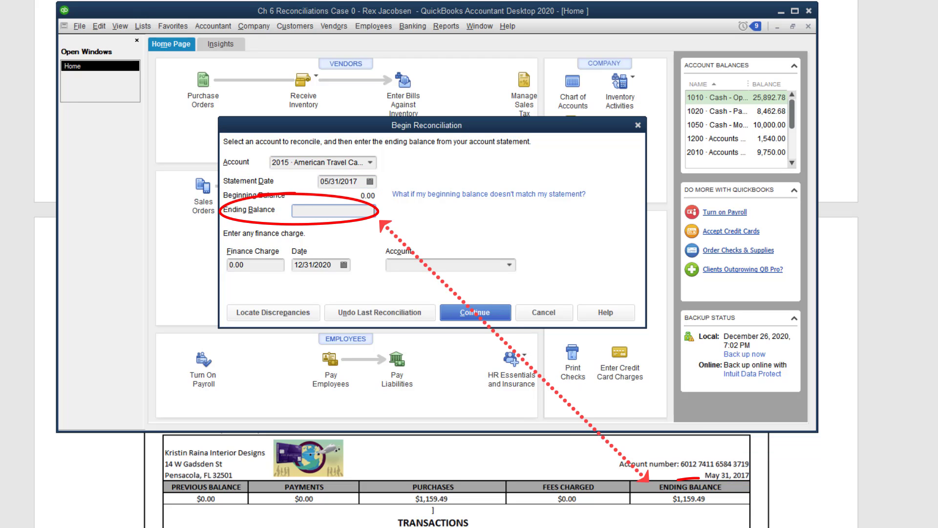
text(1159.49)
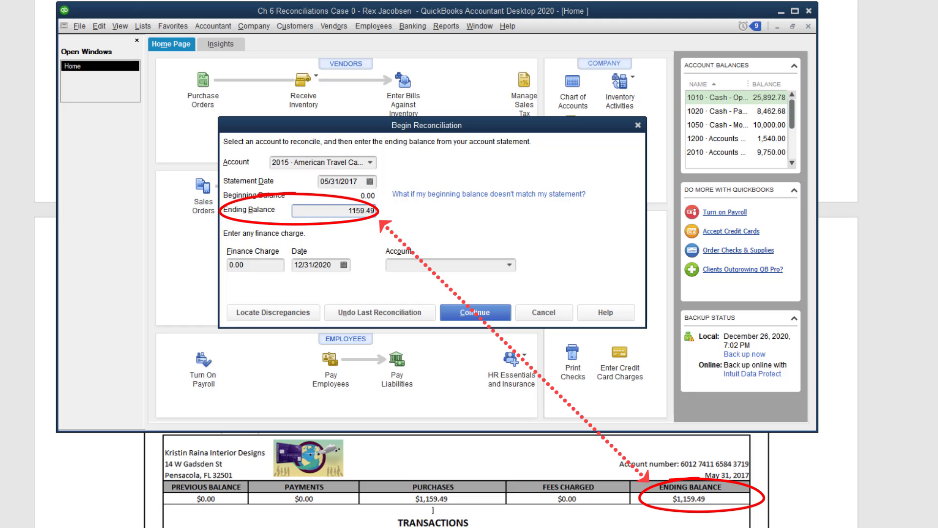
key(Tab)
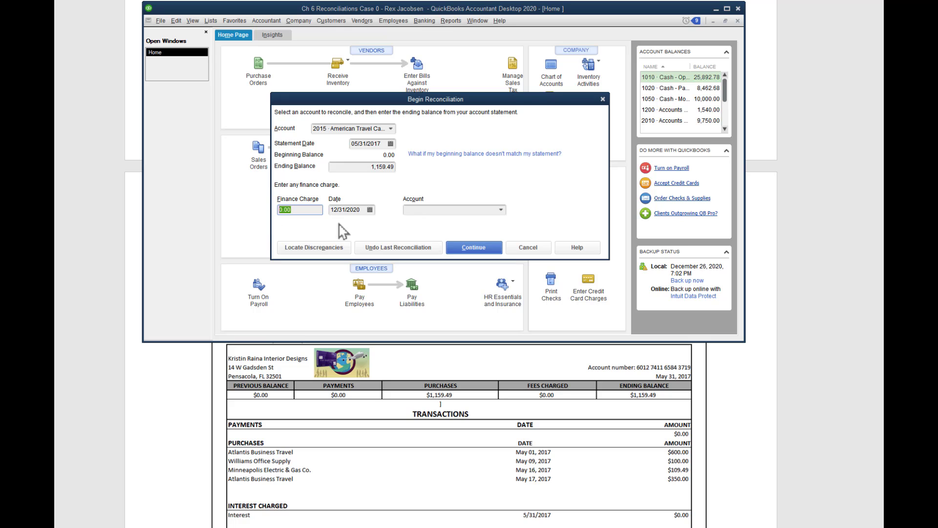
click(473, 248)
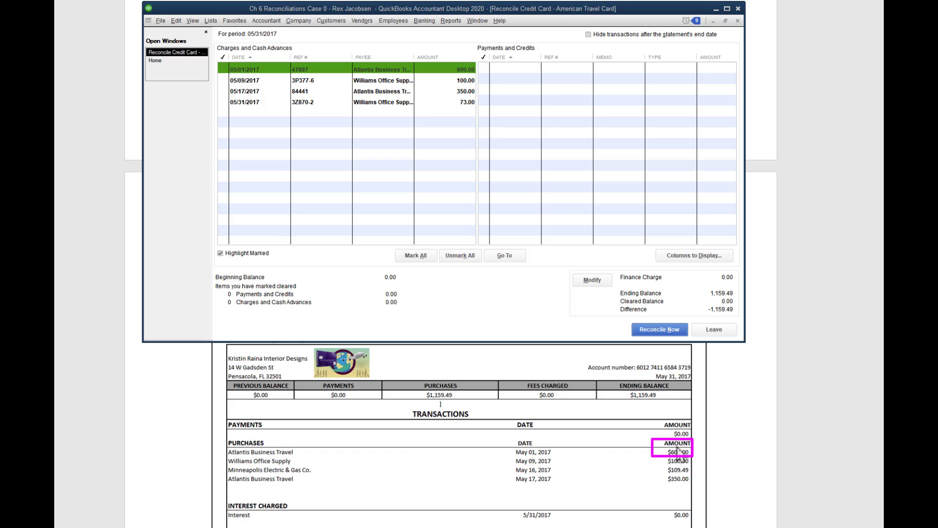
- Mark the 600.00 Atlantis Business Travel and 100.00 Williams Office Supply charges as cleared, and reread the May 31 instructions about the electric bill
click(439, 72)
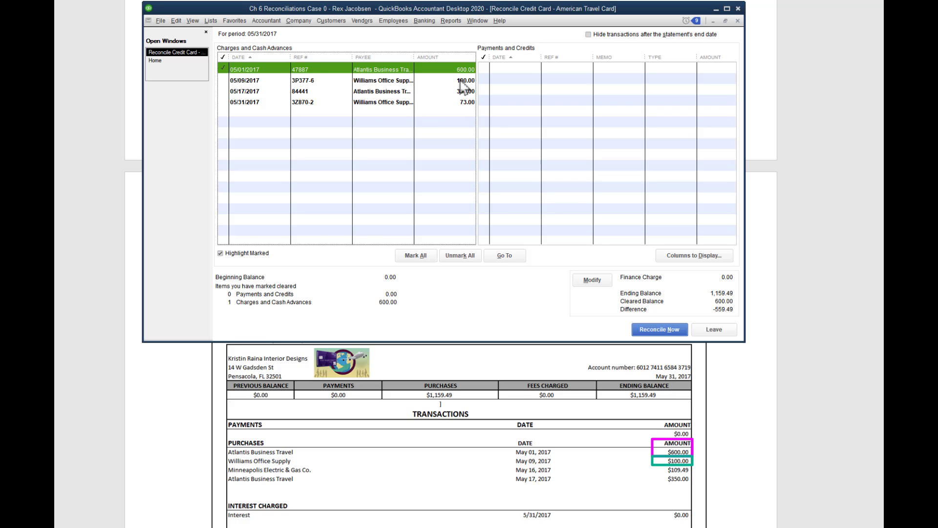
click(389, 82)
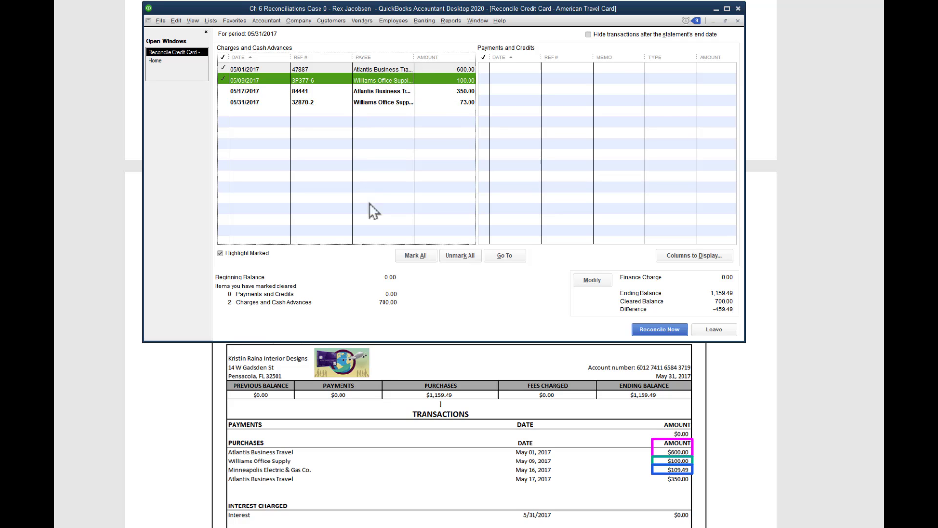
click(736, 397)
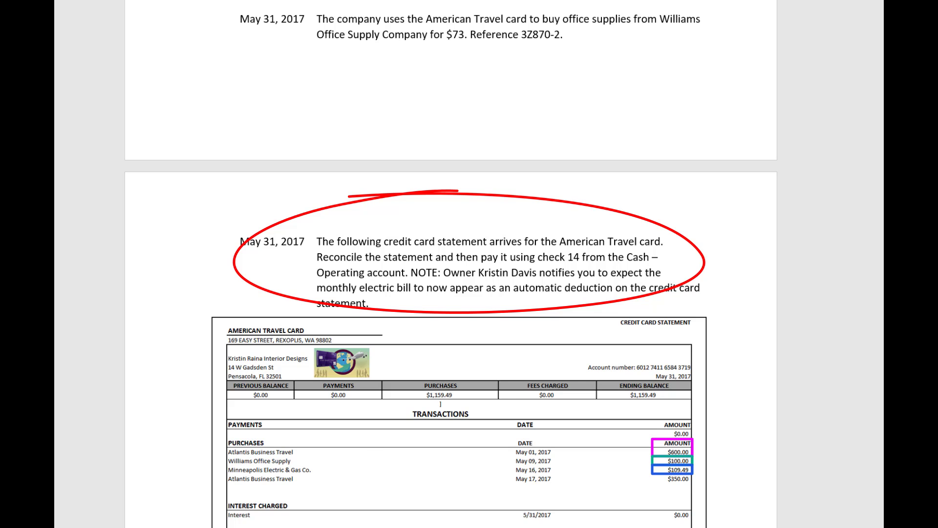
key(alt+Tab)
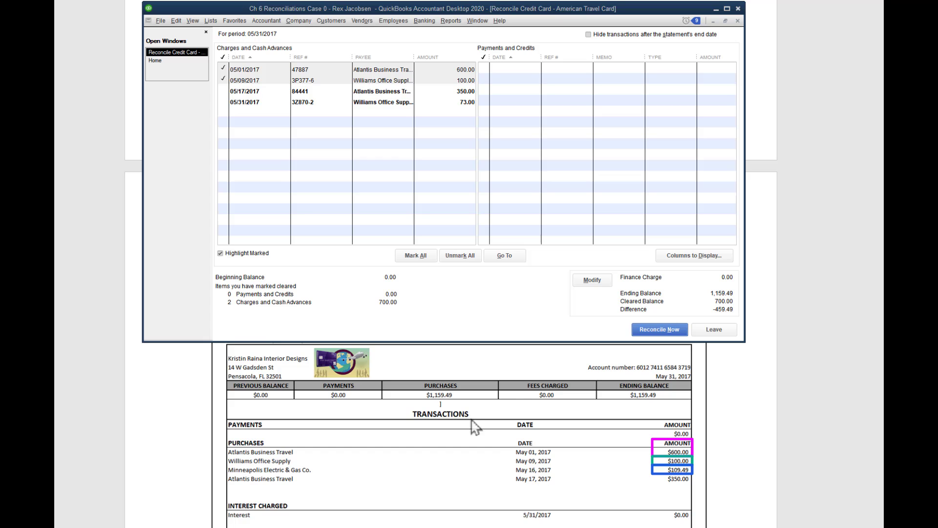
- Open the American Travel Card register from the reconciliation and date the new entry 05/16/2017, leaving the reference blank
right_click(373, 150)
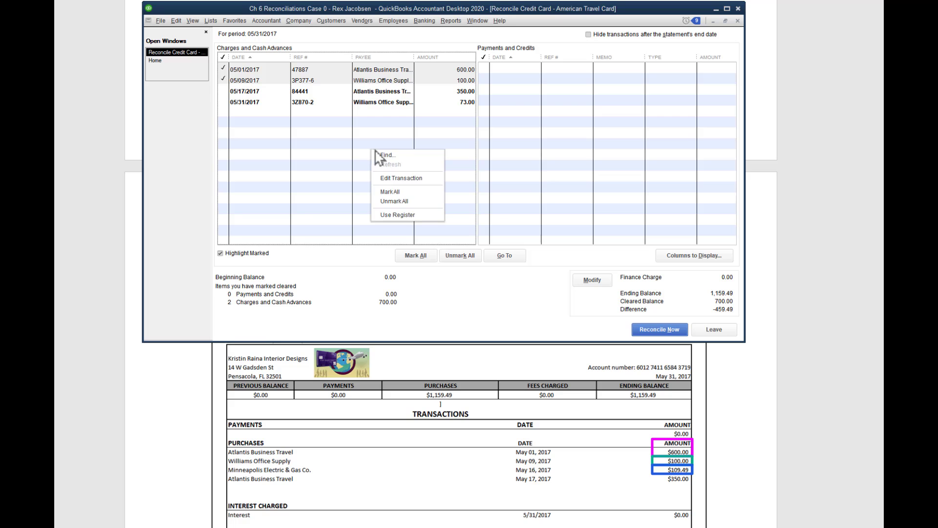
click(423, 218)
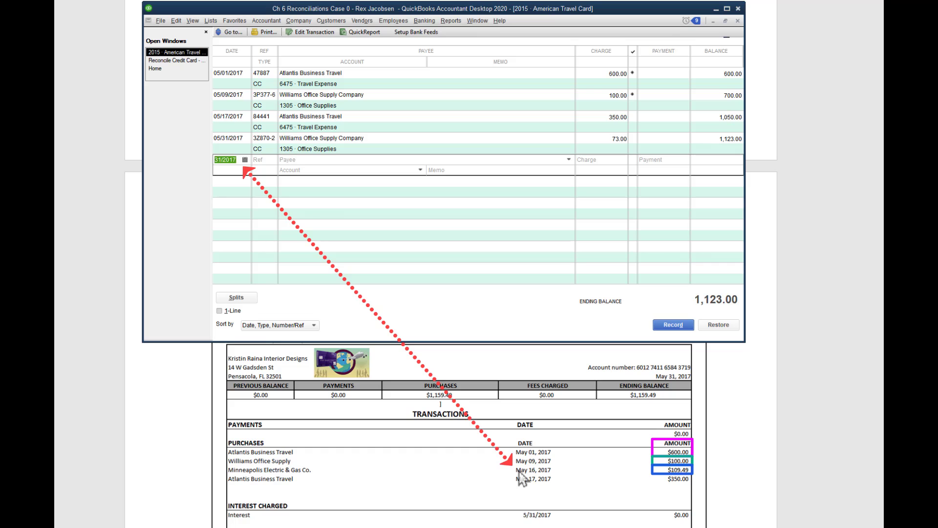
text(05/16/2...)
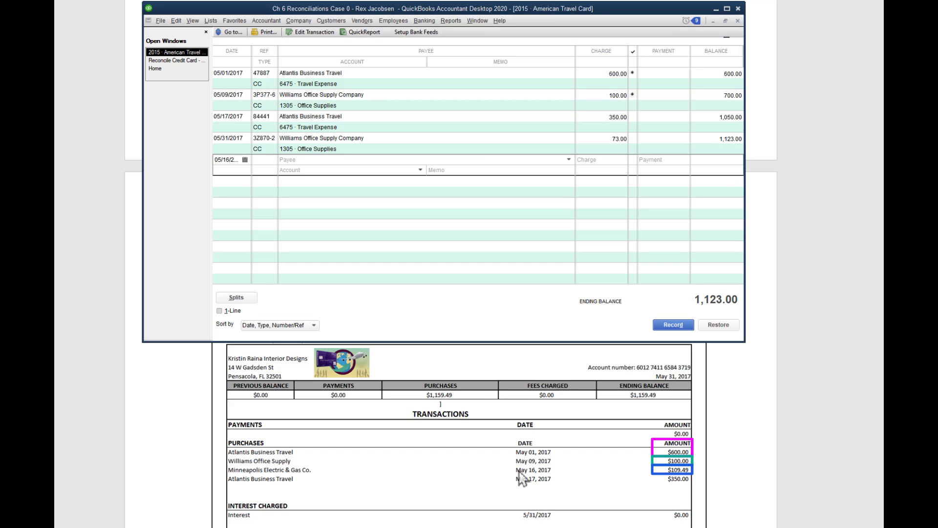
key(Tab)
key(Tab)
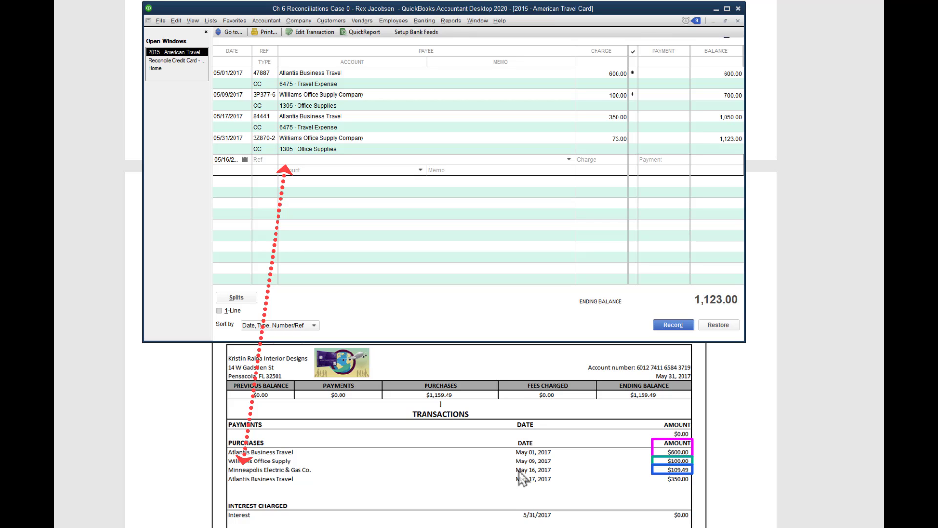
- Record the entry as a 109.49 charge to Minneapolis Electric & Gas Co. under the 6500 · Utilities Expense account
text(Mi)
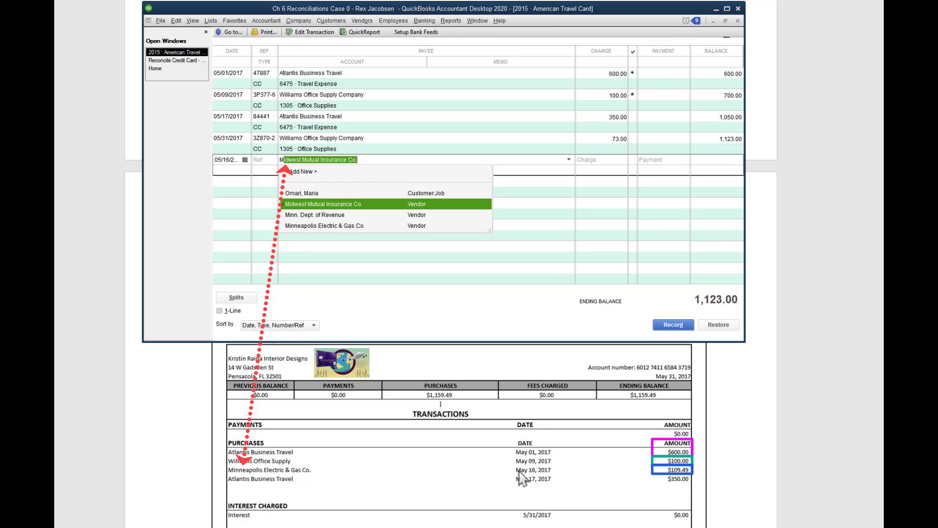
text(nn. Dept. of Revenue)
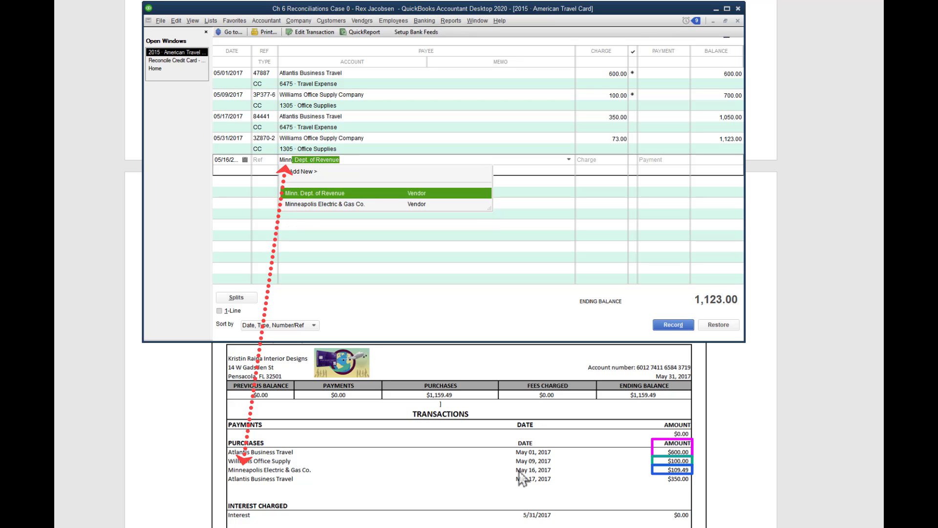
key(Down)
key(Tab)
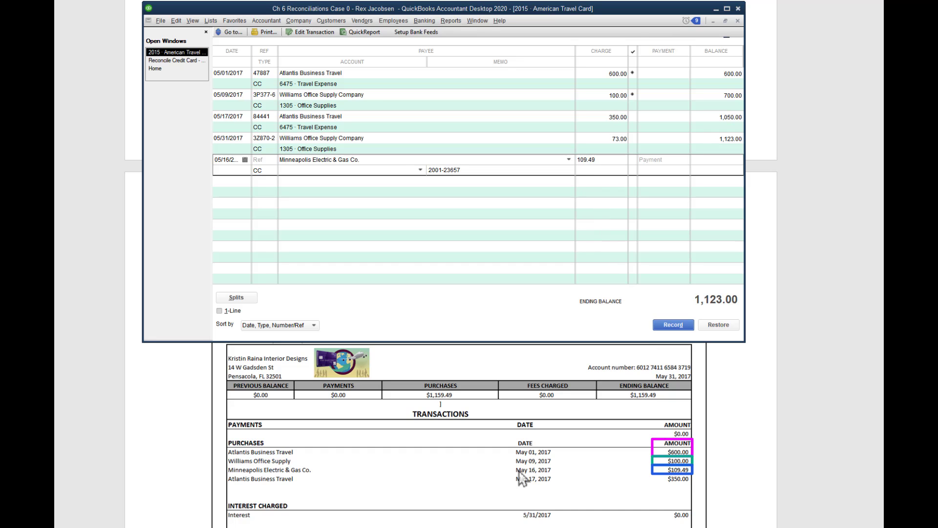
text(ele)
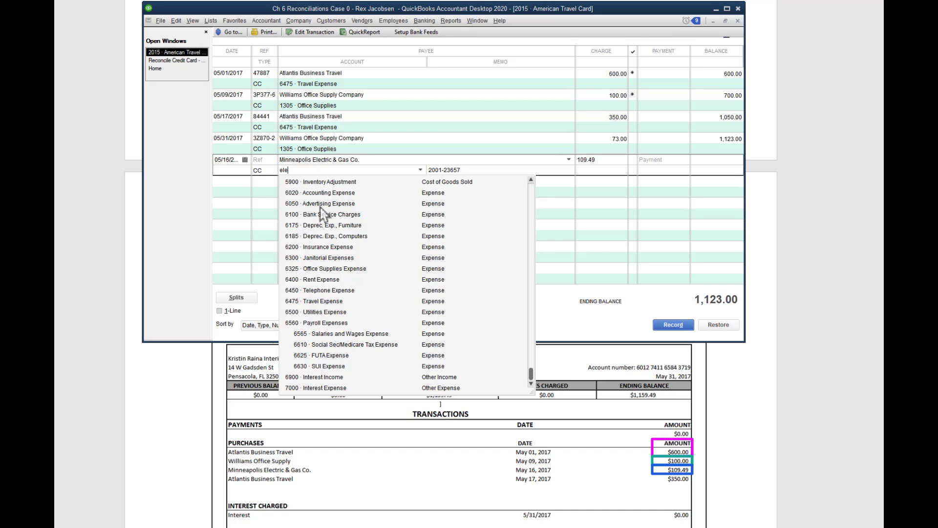
click(325, 315)
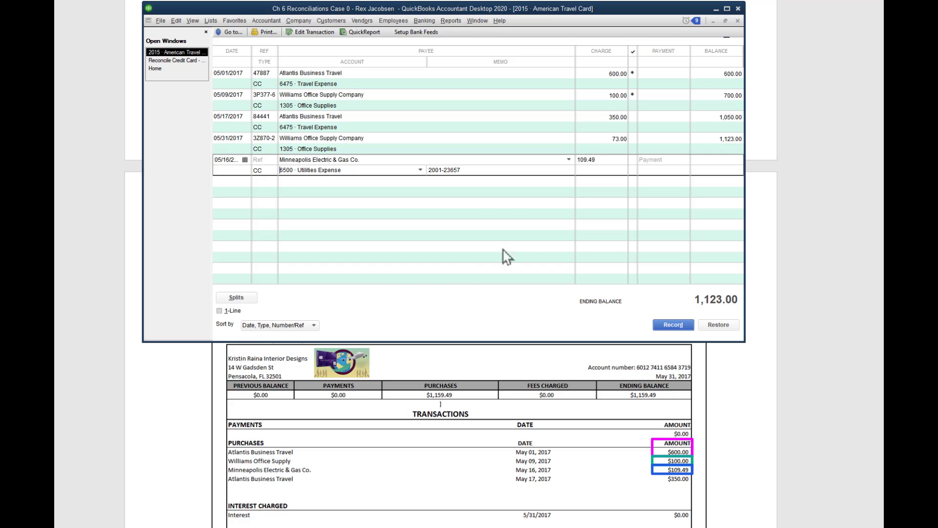
click(672, 326)
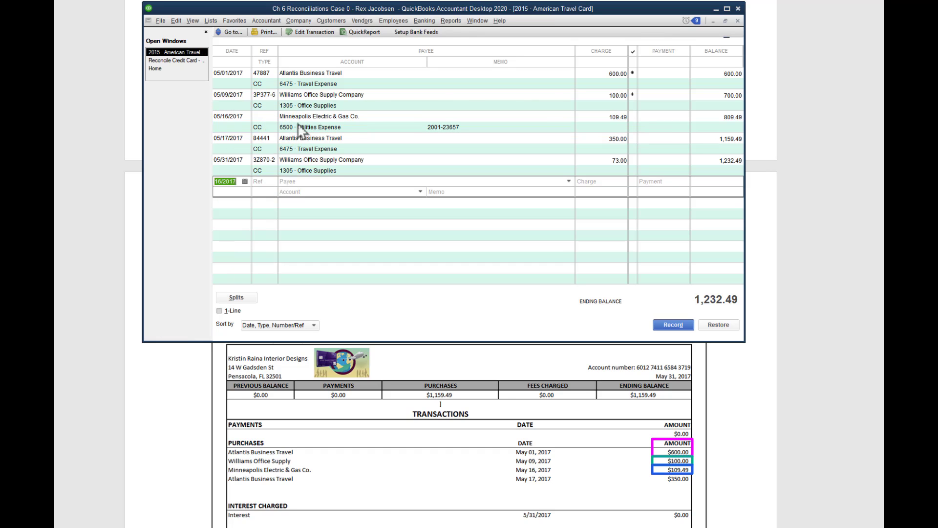
- Return to the credit card reconciliation and mark the 109.49 Minneapolis Electric and 350.00 Atlantis Business Travel charges as cleared
click(187, 61)
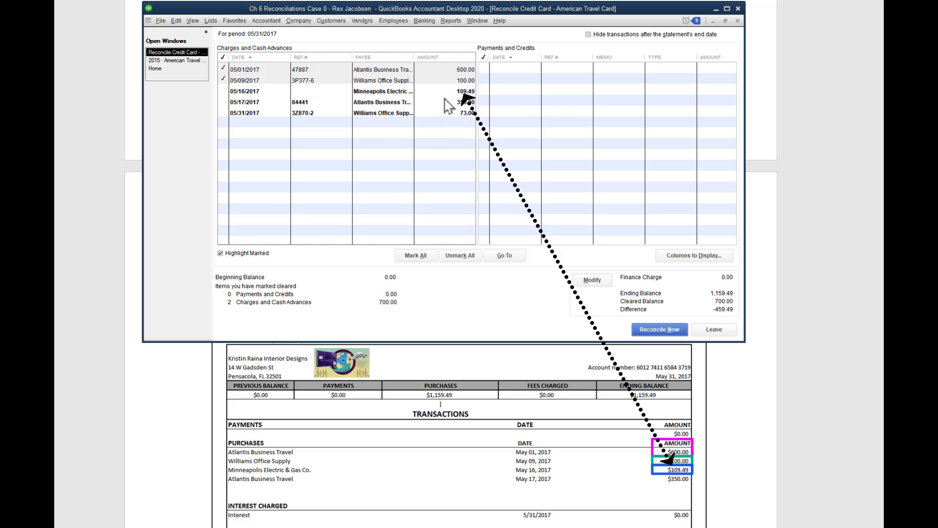
click(263, 93)
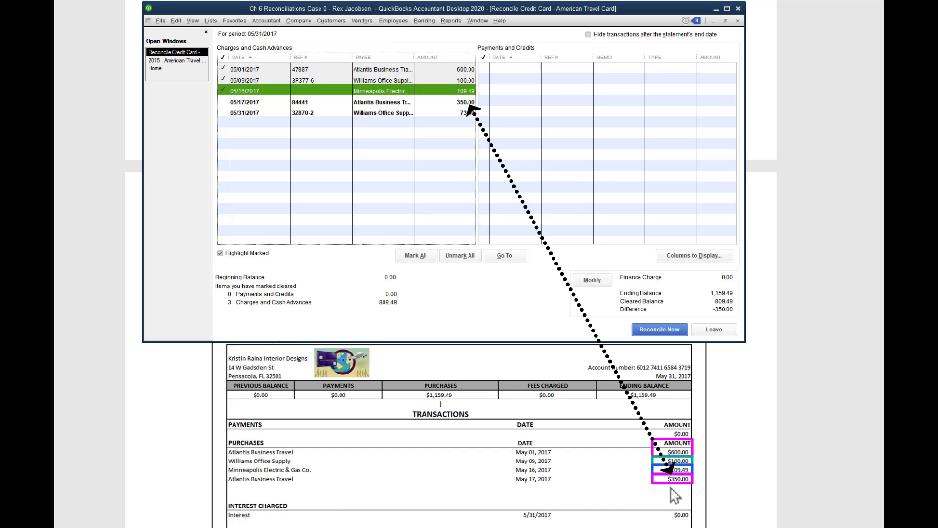
click(456, 103)
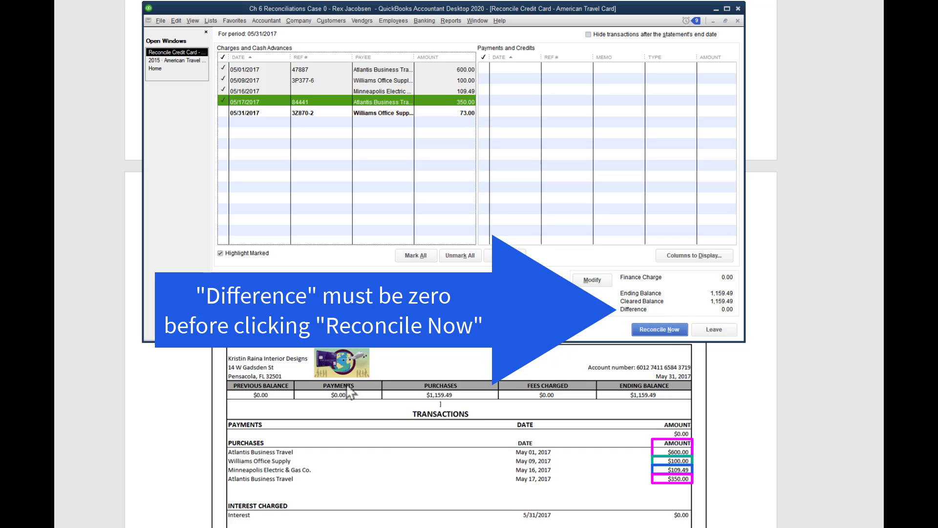
- Complete the reconciliation, check the payment instructions in the assignment, and choose to write a check for payment now
click(661, 334)
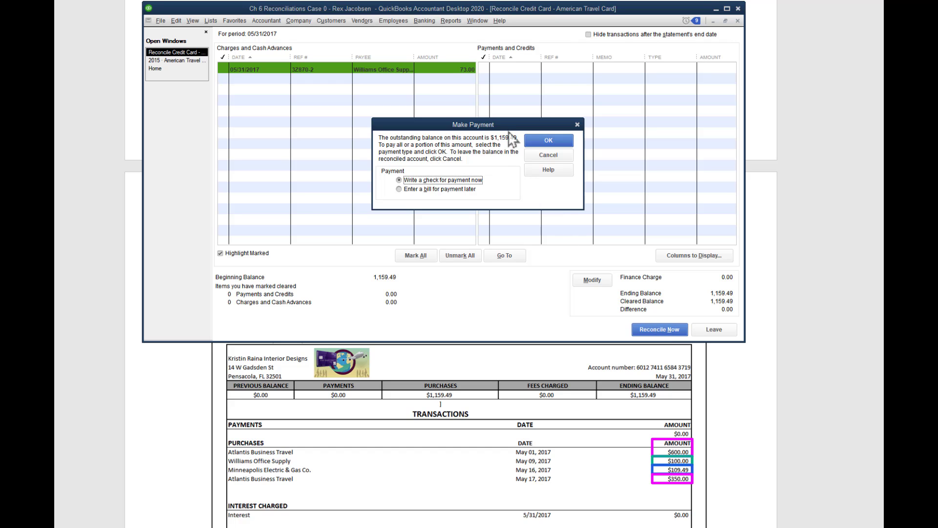
click(760, 405)
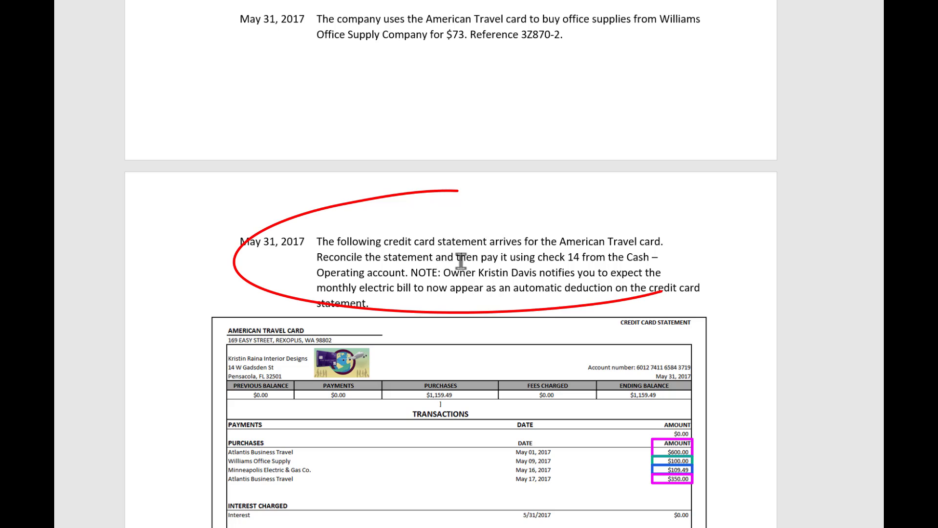
drag(457, 259, 574, 259)
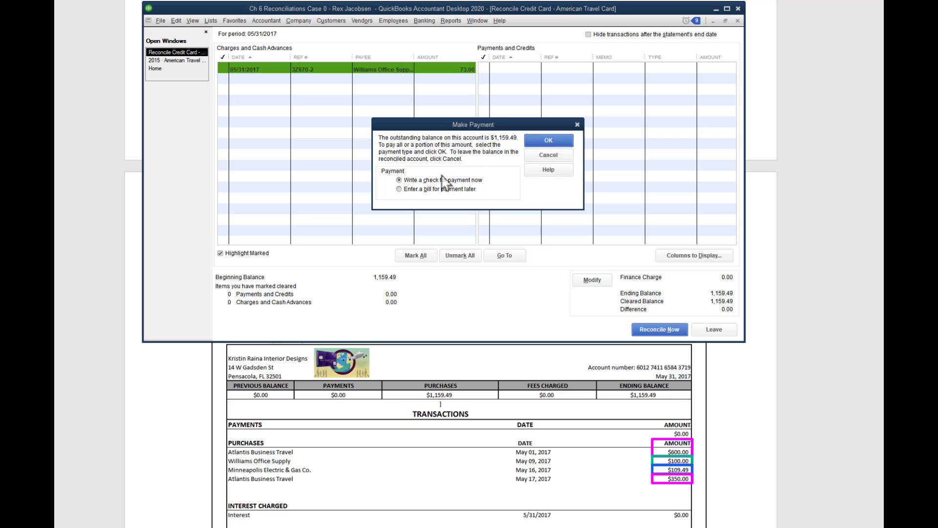
click(548, 140)
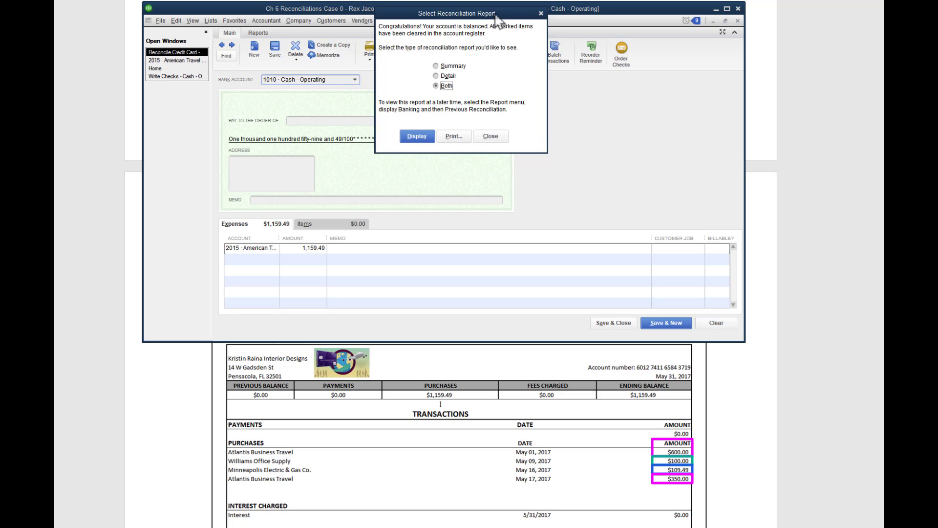
drag(496, 16, 483, 81)
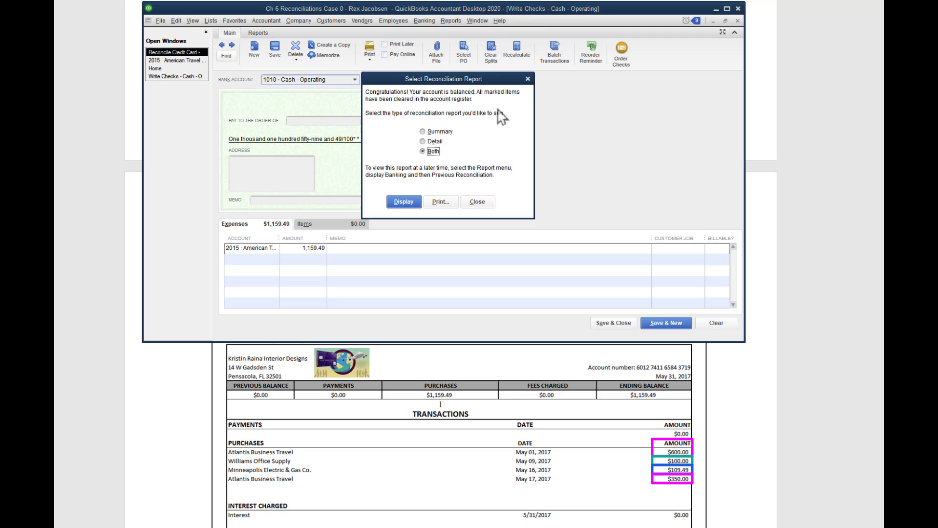
- Dismiss the reconciliation report selection without displaying a report, and check the assignment for the payment's check number and bank account
click(479, 206)
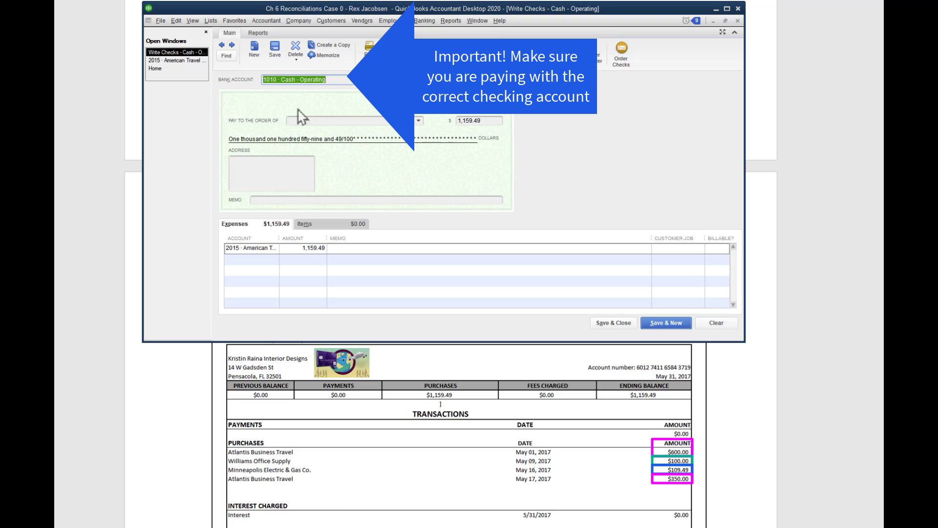
click(738, 526)
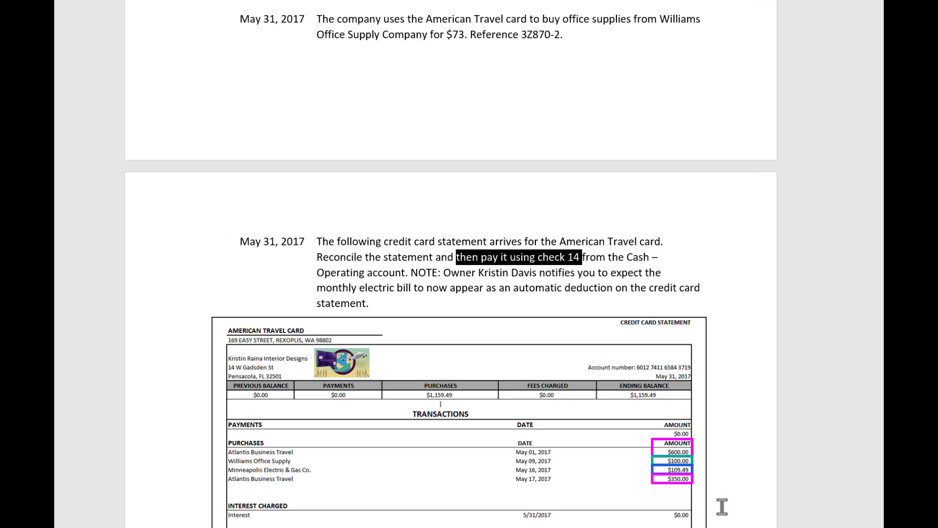
click(473, 257)
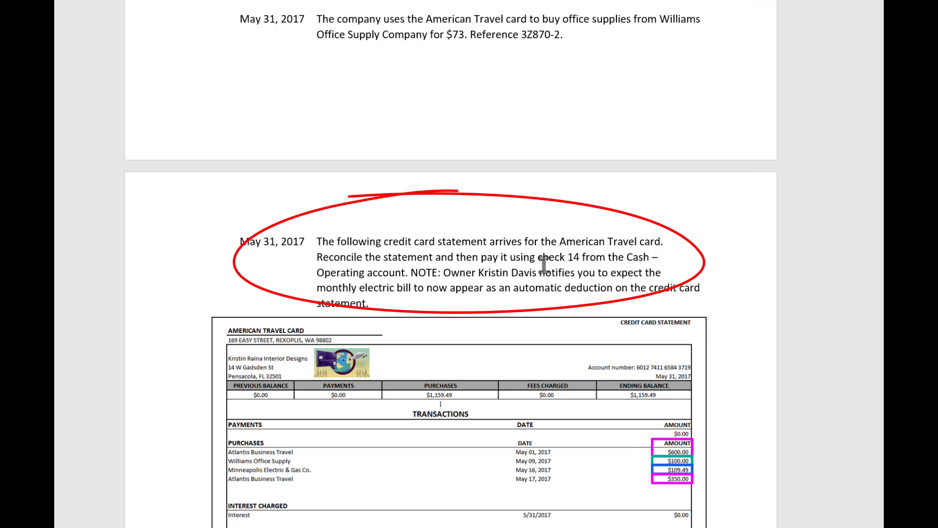
drag(537, 257, 571, 257)
drag(461, 269, 360, 272)
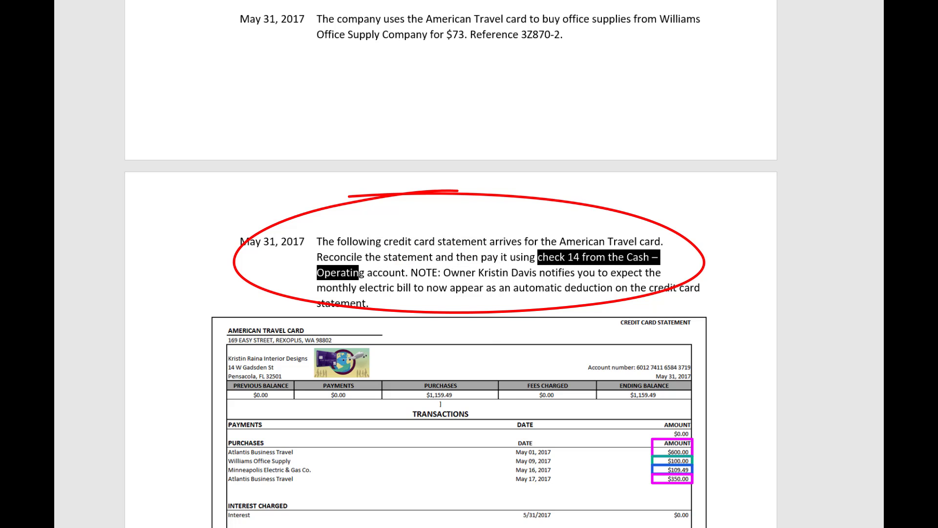
key(alt+Tab)
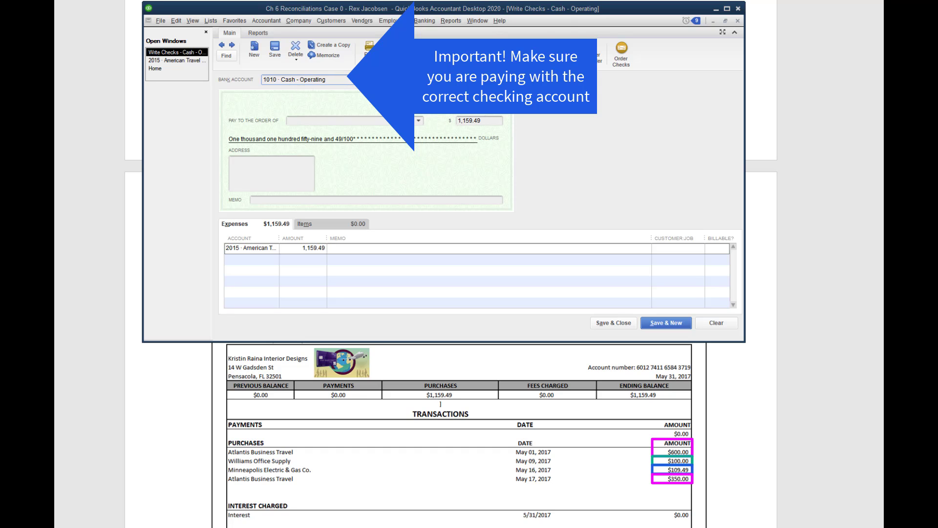
- Verify that the check number is 14 and set the check date to 05/31/2017
click(498, 96)
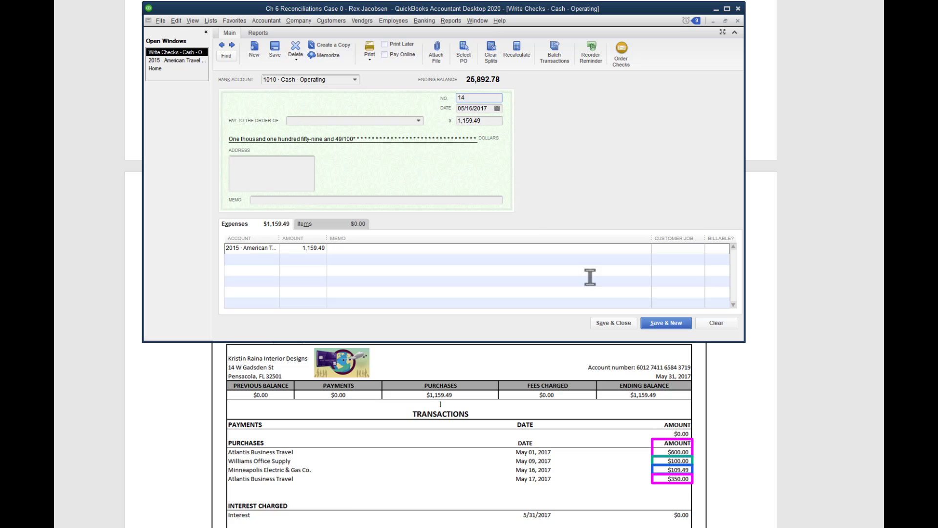
click(728, 416)
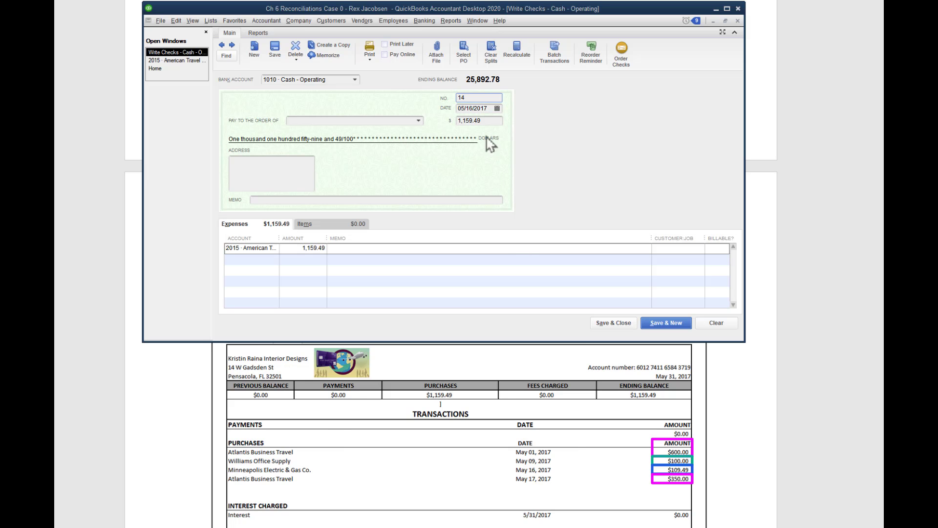
click(495, 108)
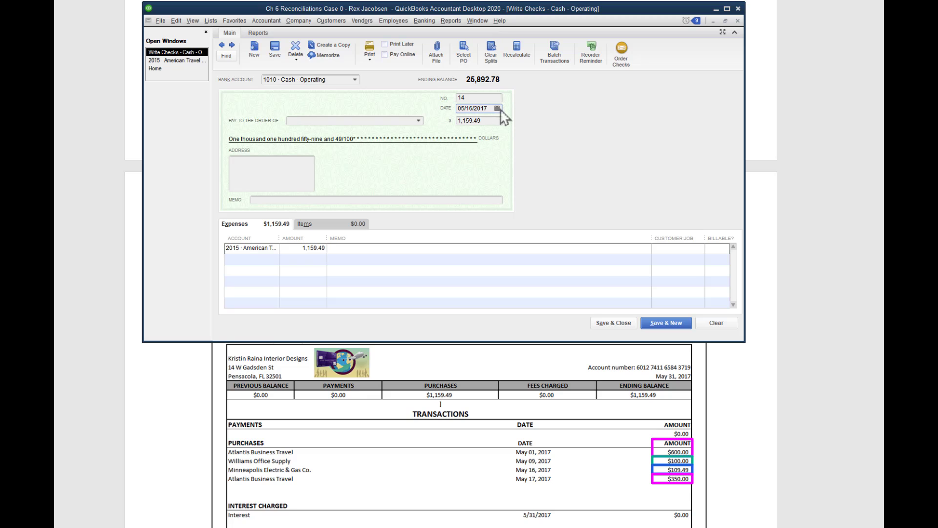
click(498, 109)
click(502, 198)
- Make the check payable to American Travel Card, and save and close it after widening the expense account column
click(361, 121)
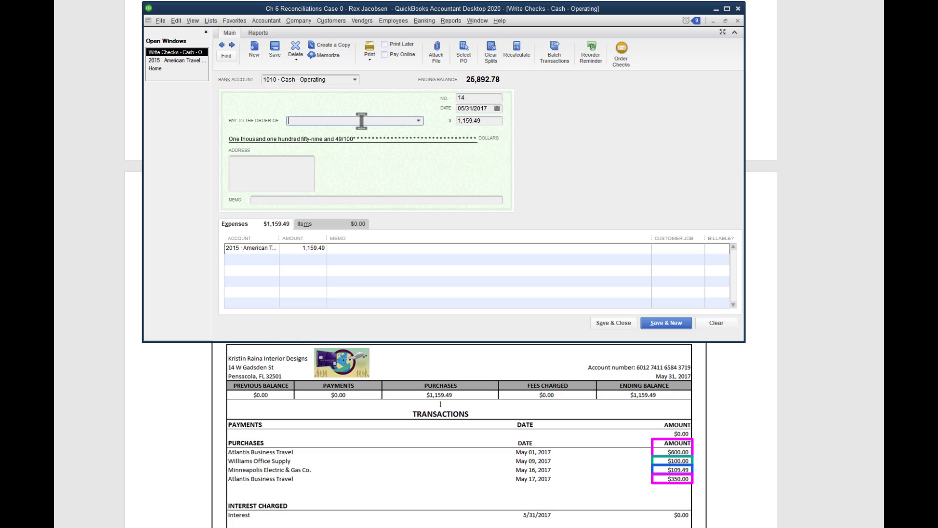
click(463, 388)
text(American Travel Card)
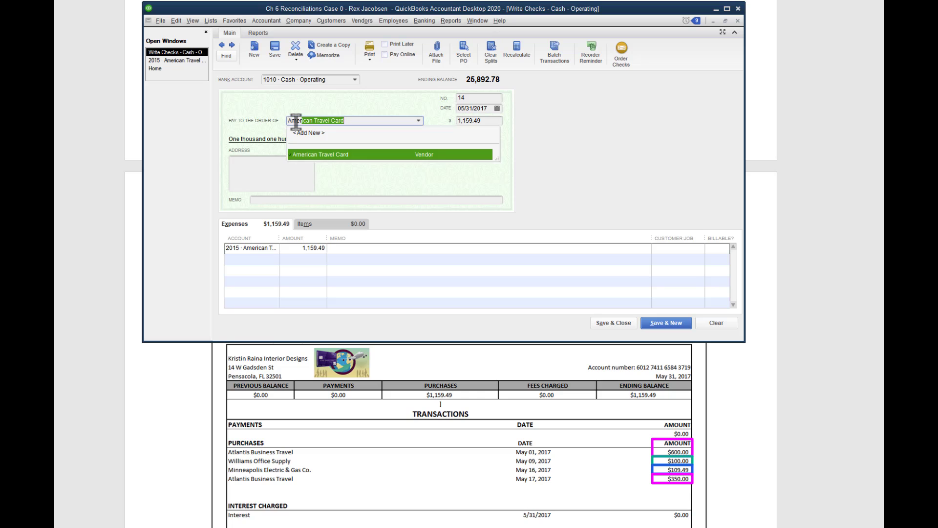
key(Tab)
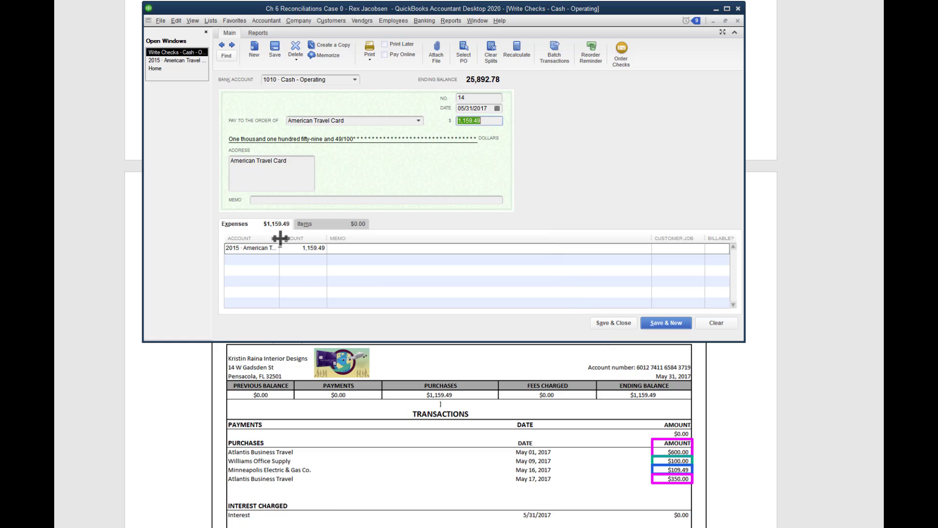
drag(280, 238, 324, 238)
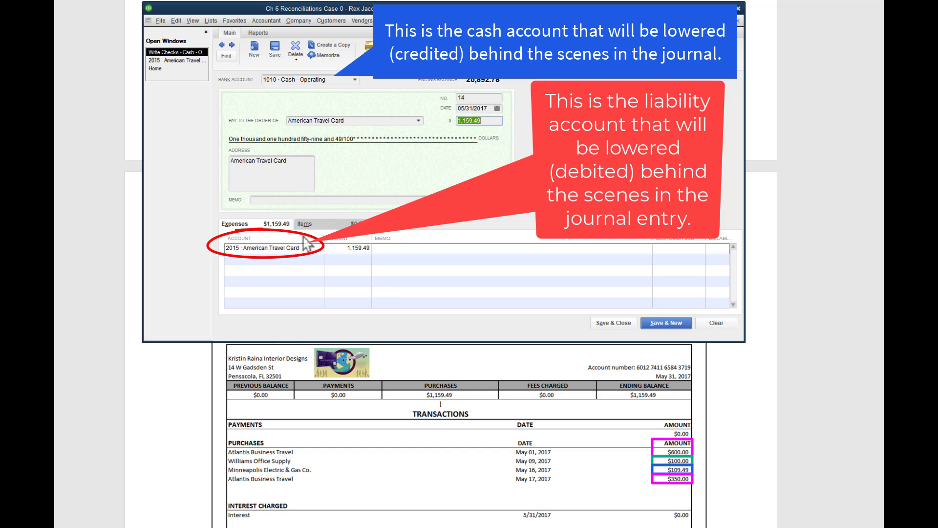
click(609, 326)
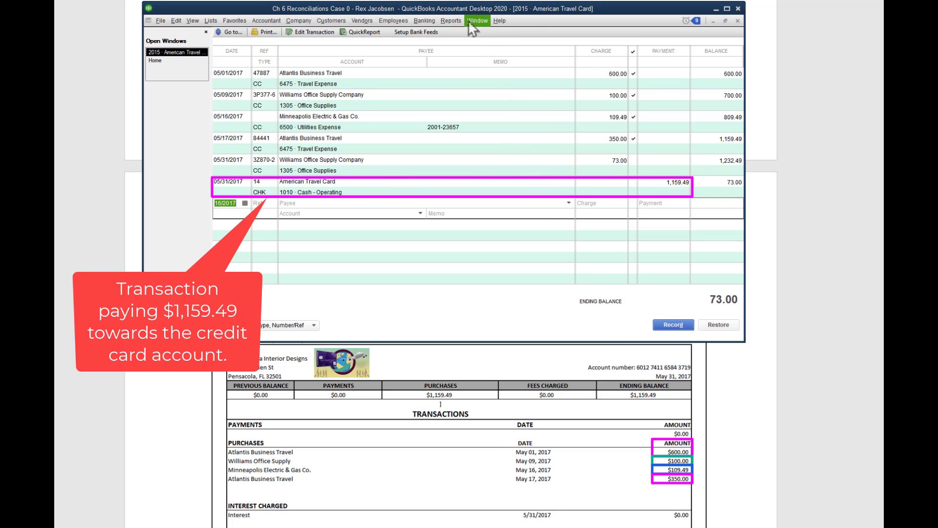
- Open the Journal report for 05/31/2017 to 05/31/2017 and widen its Account column to show the full account names
click(450, 21)
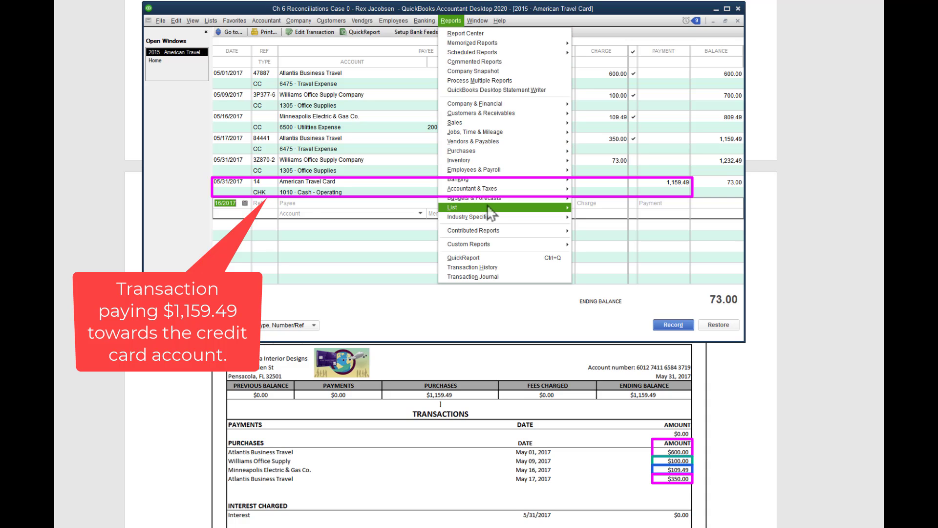
mouse_move(494, 189)
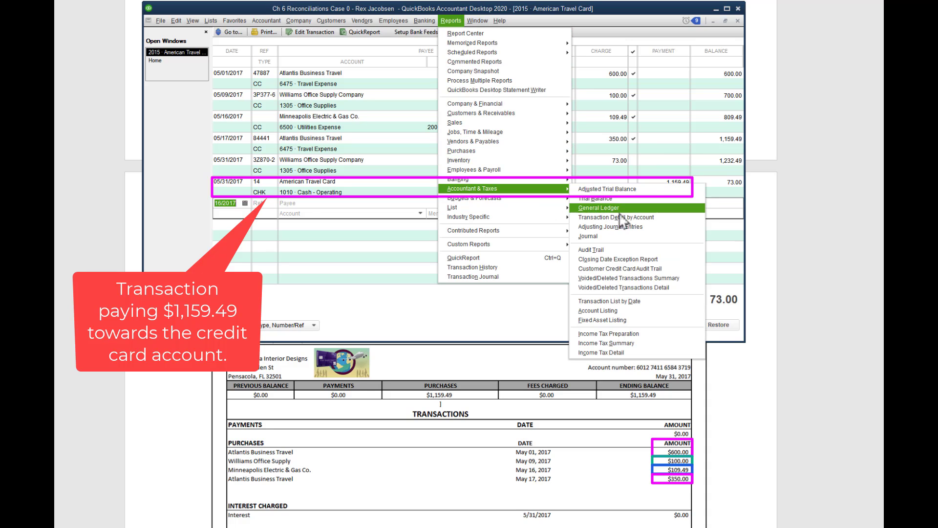
click(589, 236)
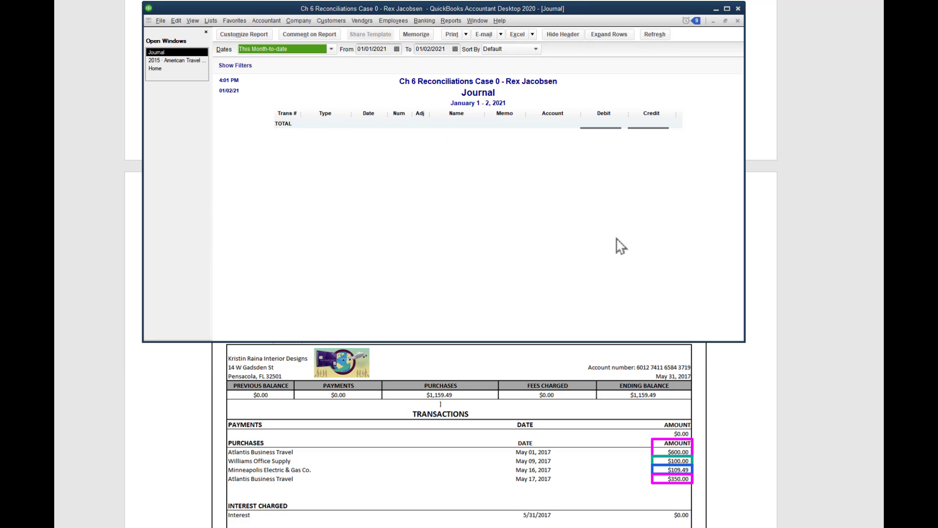
key(Tab)
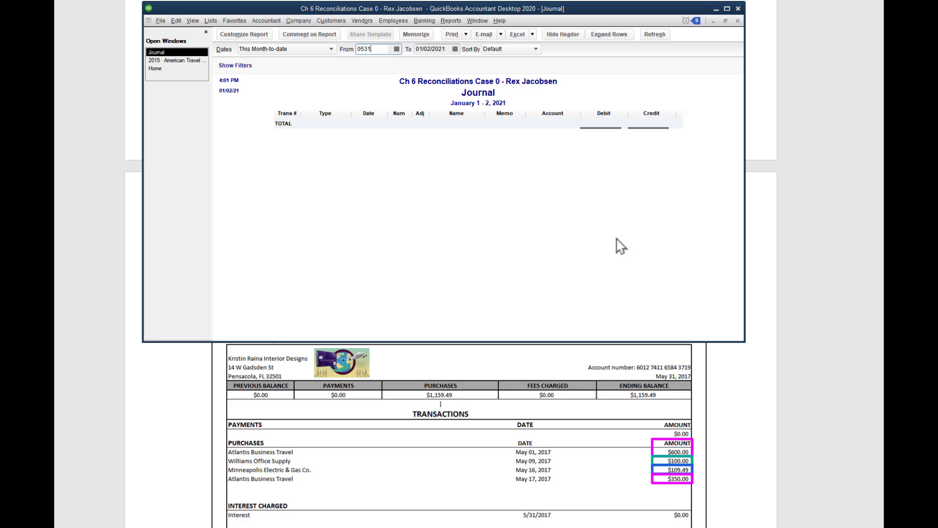
text(05/31/2017)
key(Tab)
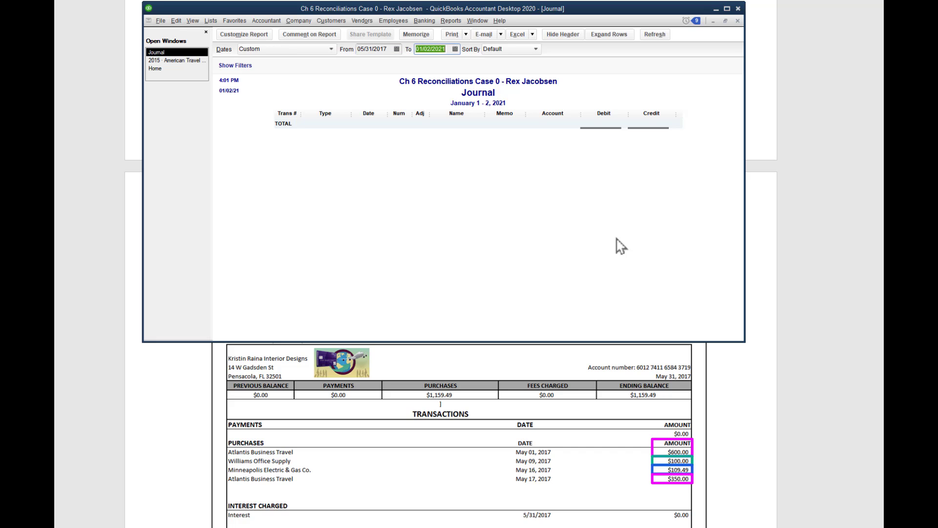
key(Tab)
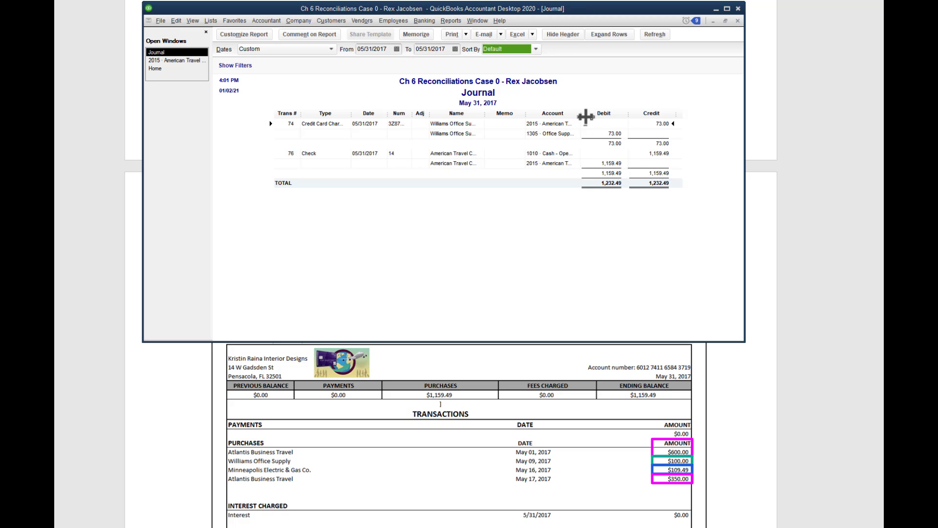
drag(583, 117, 628, 116)
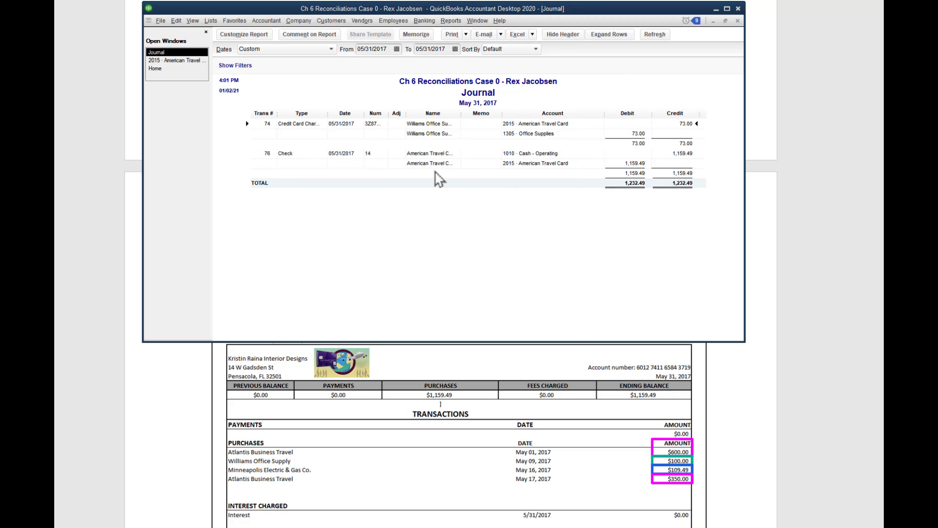